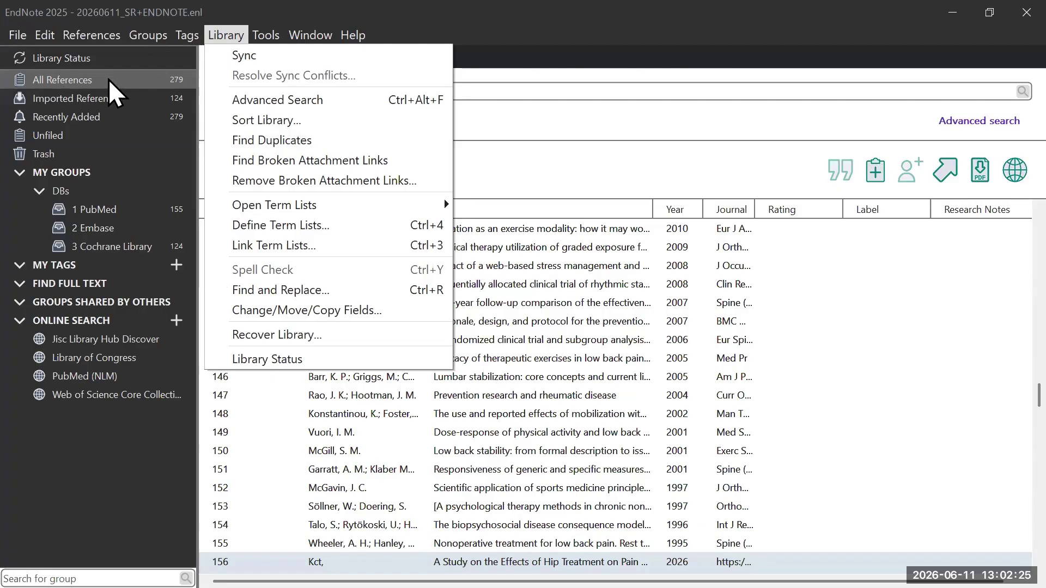
Find duplicates across all references, keep the remaining references with Oldest as the primary reference, and view the trashed duplicates.
left_click(268, 143)
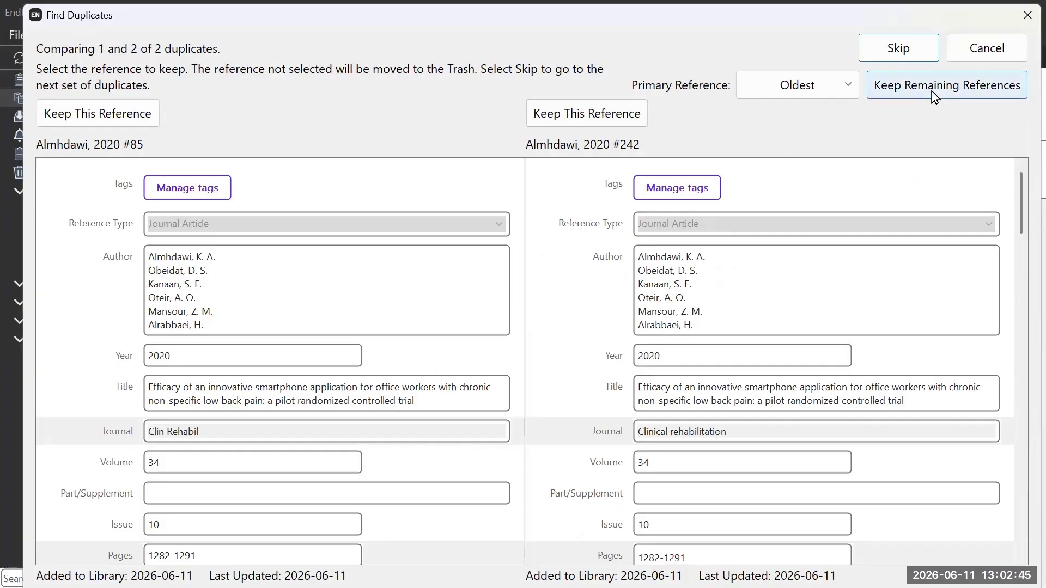
left_click(896, 92)
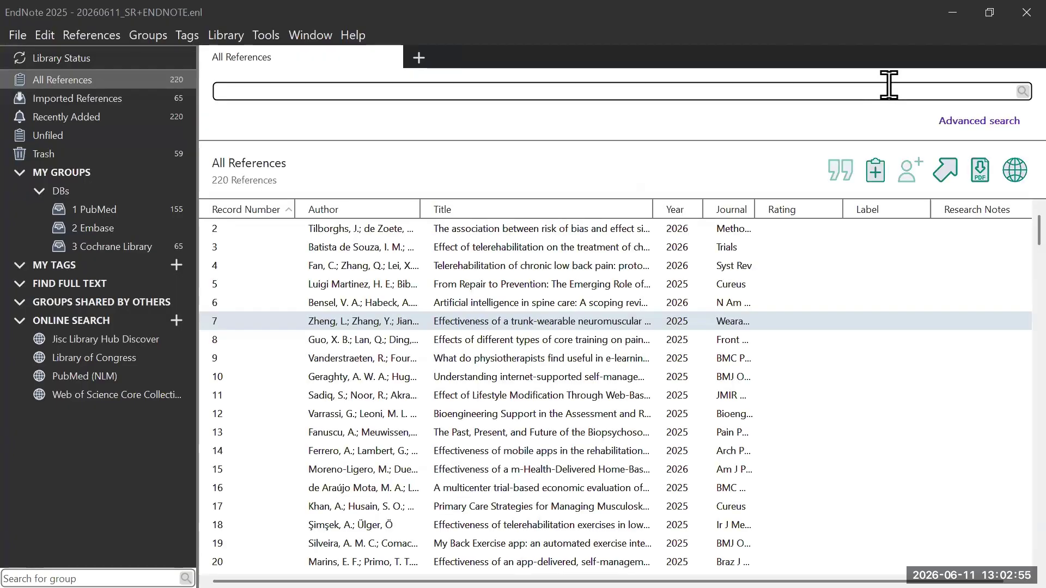
left_click(84, 155)
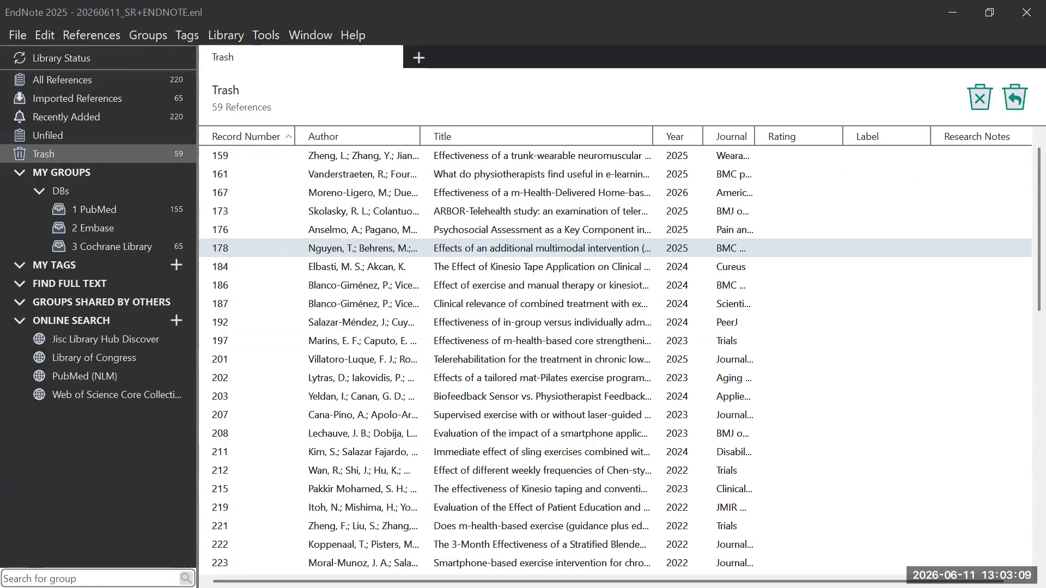
Switch to the Excel search-results workbook, maximize it and open the 최종검색결과정리_예시 sheet.
key("alt+Tab")
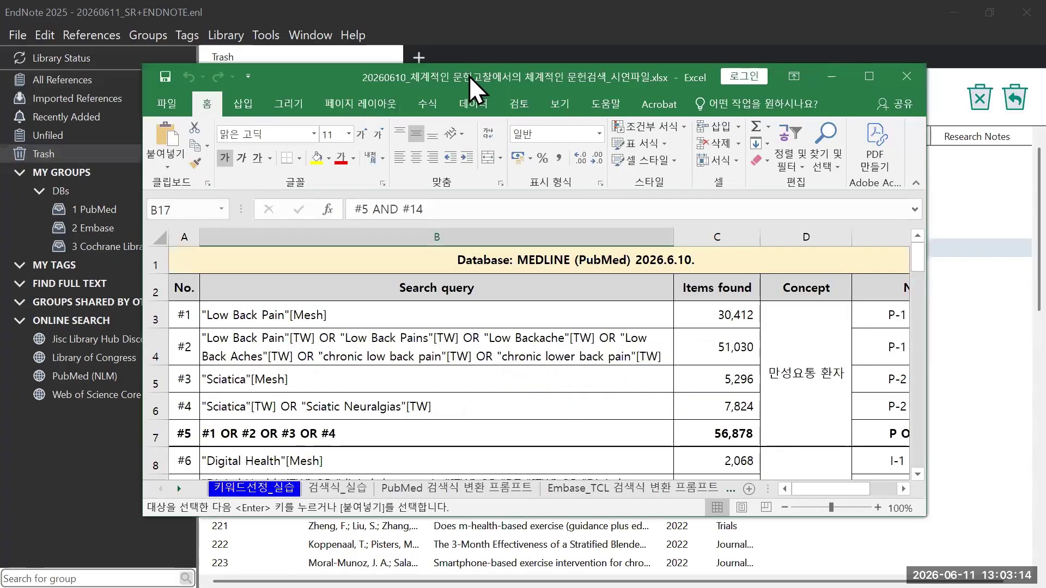
double_click(469, 77)
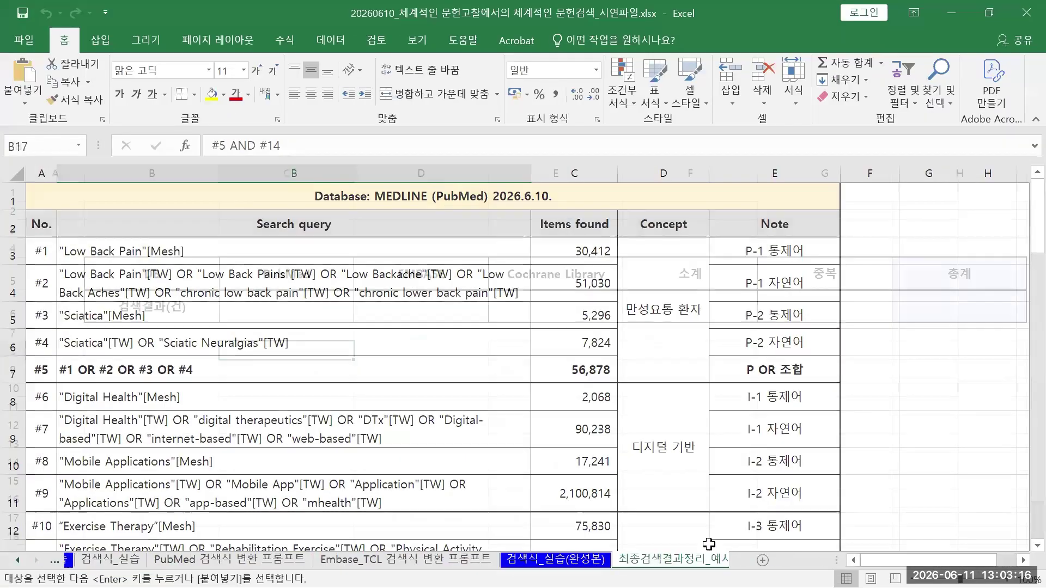
left_click(666, 560)
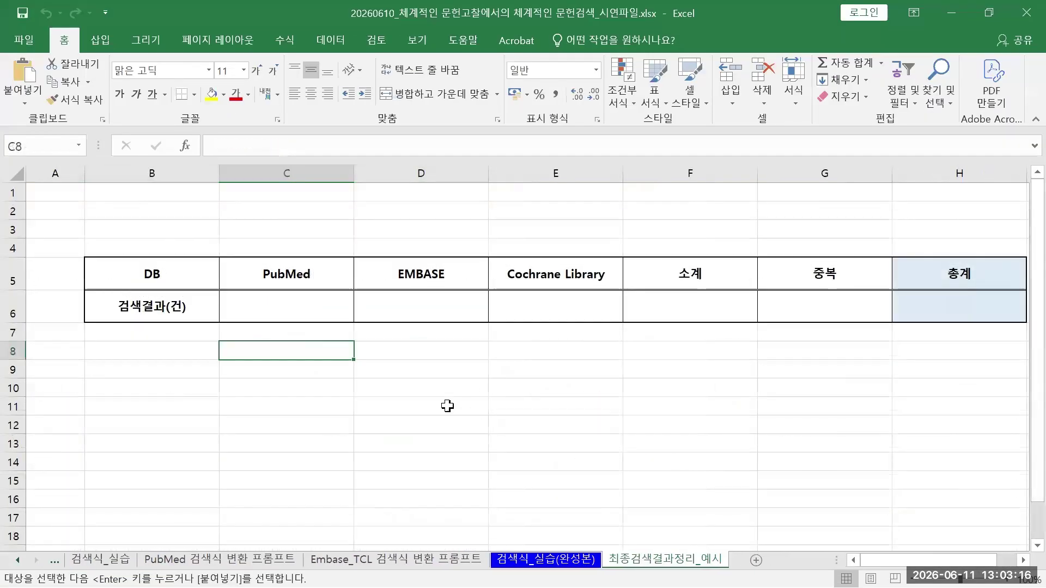
Enter 155 as the PubMed search result in C6, leaving the EMBASE cell empty.
left_click(294, 302)
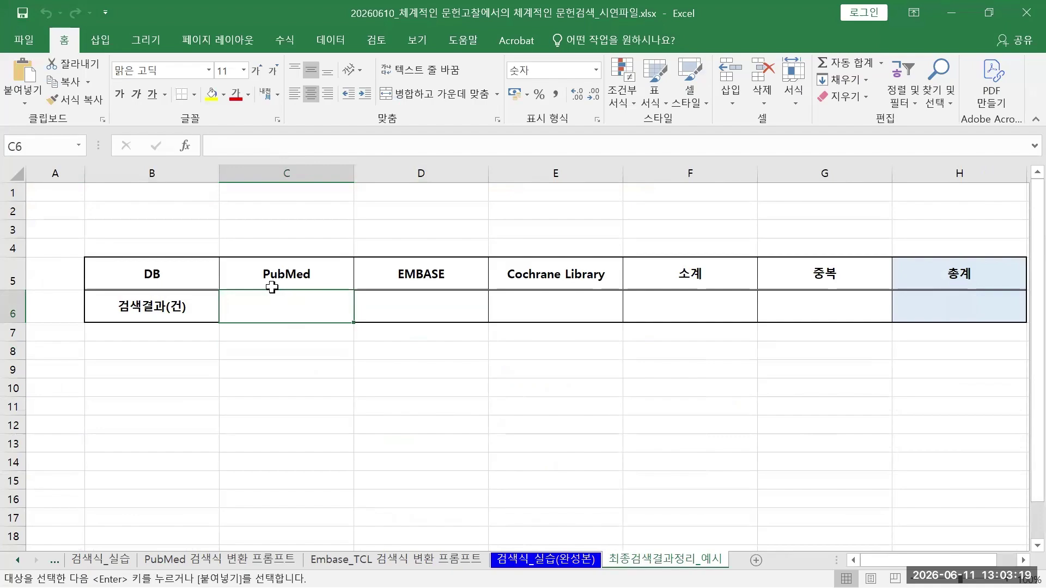
type("022")
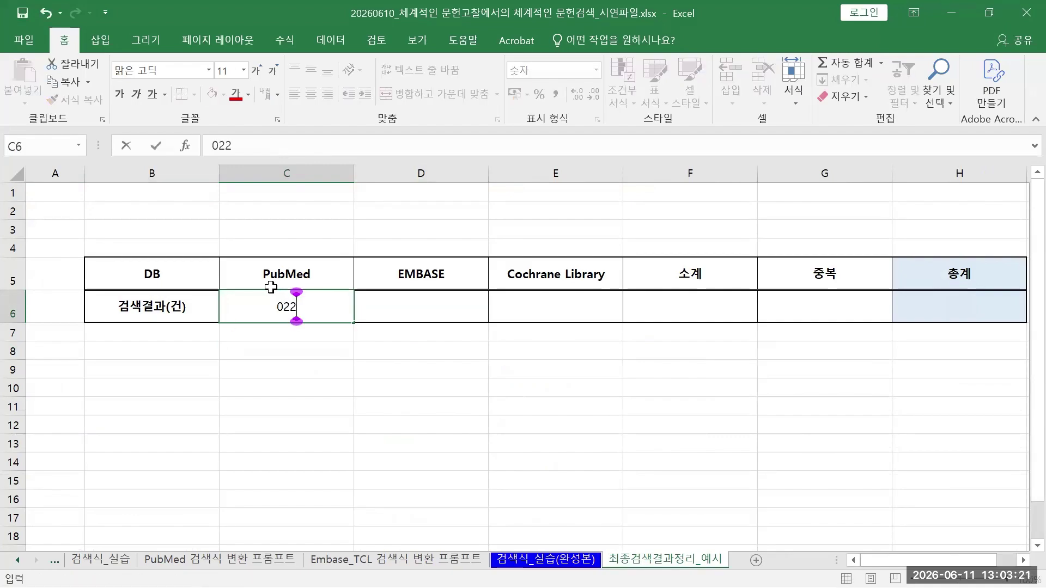
key("BackSpace")
key("BackSpace")
key("BackSpace")
type("155")
key("Tab")
key("Tab")
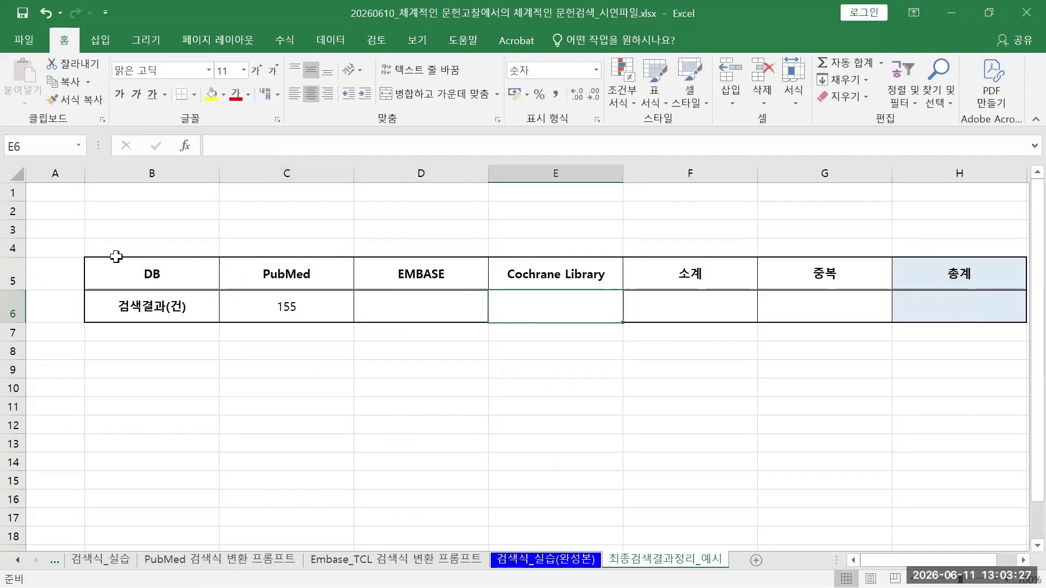
Fill in the 검색결과(건) row with 124 for Cochrane Library, 279 for 소계 and 59 for 중복.
type("124")
key("Tab")
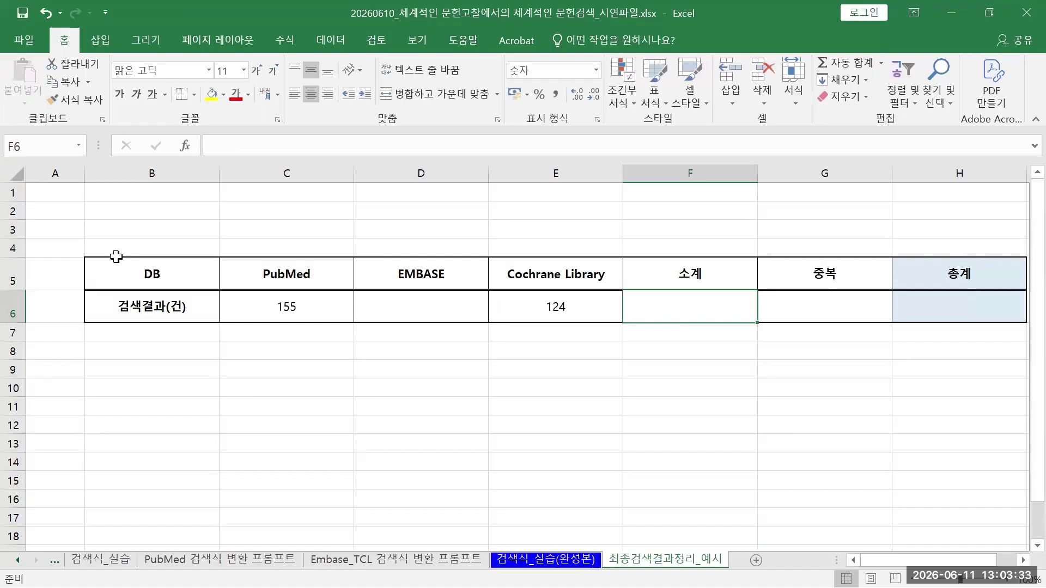
type("279")
key("Tab")
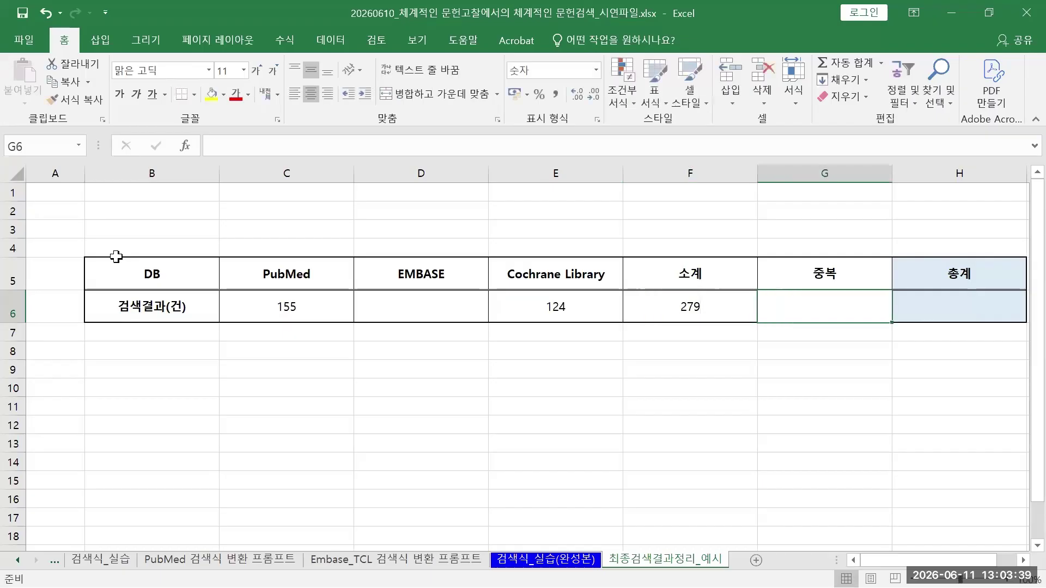
type("59")
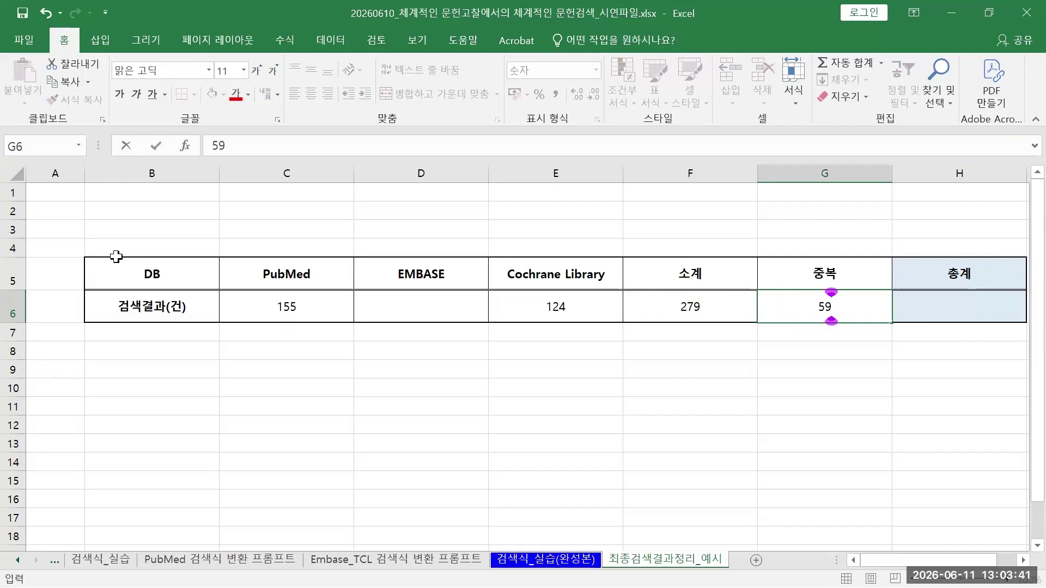
key("Tab")
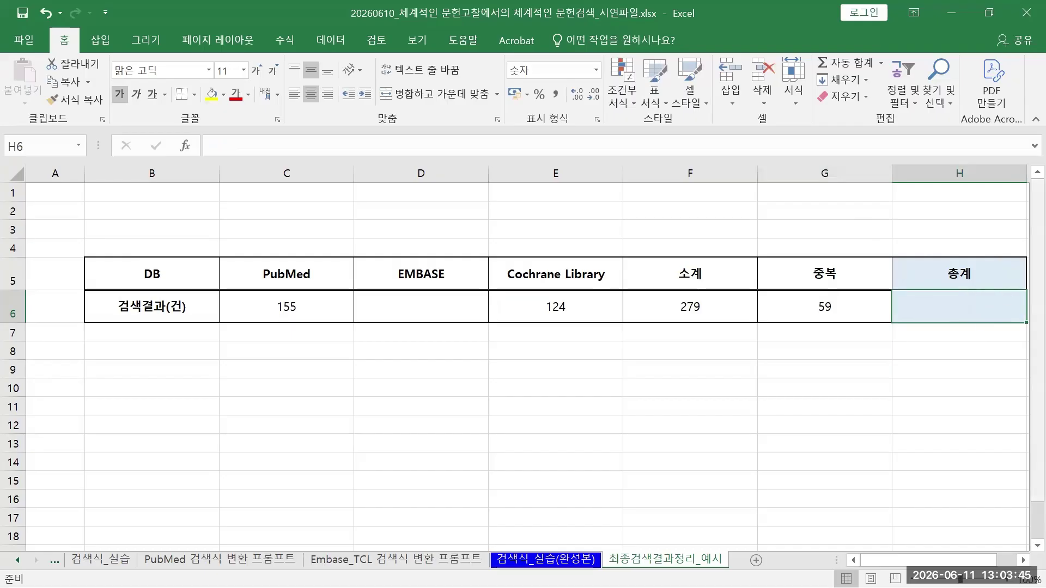
Check the All References count in EndNote and enter 220 as the 총계 value in H6 of the Excel sheet.
key("alt+Tab")
left_click(136, 80)
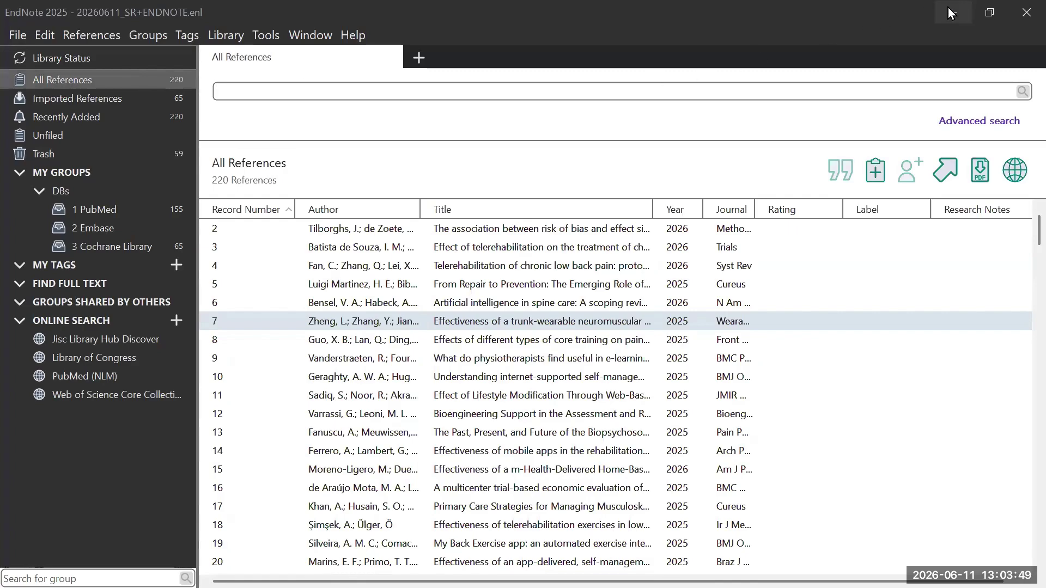
left_click(990, 12)
key("alt+Tab")
type("220")
key("Return")
left_click(643, 433)
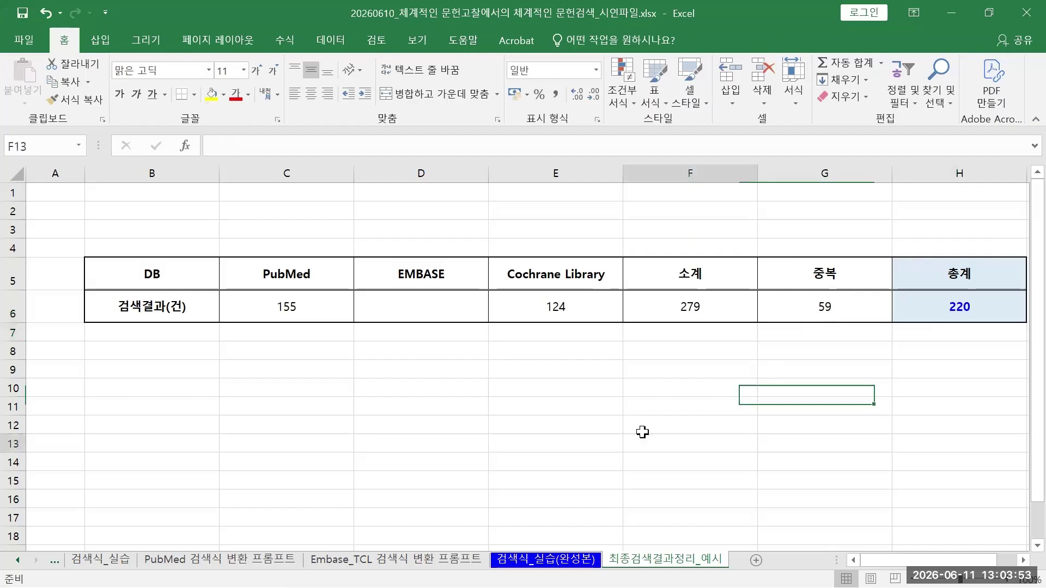
Switch back to EndNote and review the Duplicates preferences for comparison fields, matching criteria and primary reference criteria.
left_click(945, 11)
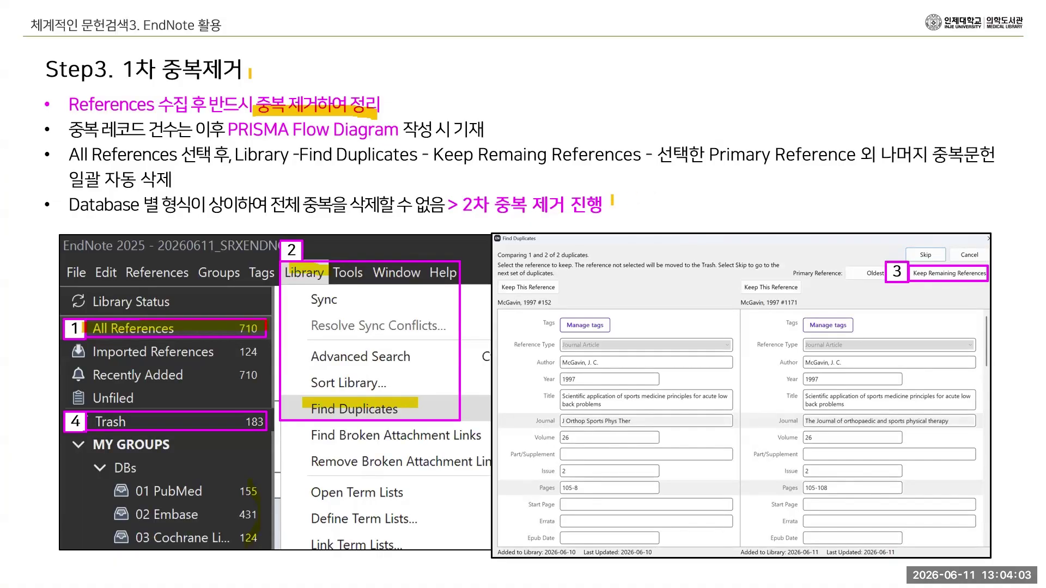
key("alt+Tab")
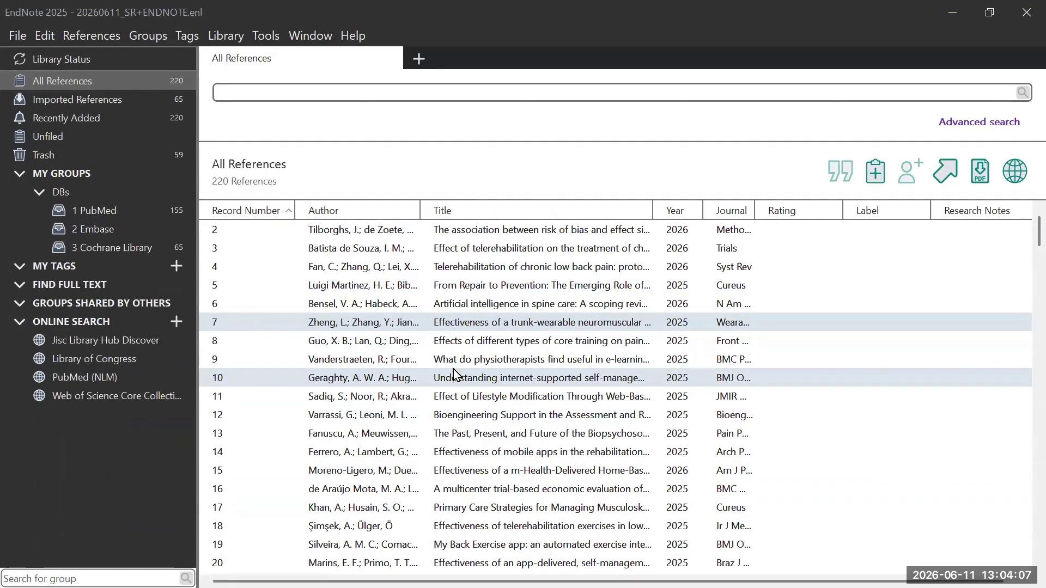
left_click(44, 36)
left_click(108, 284)
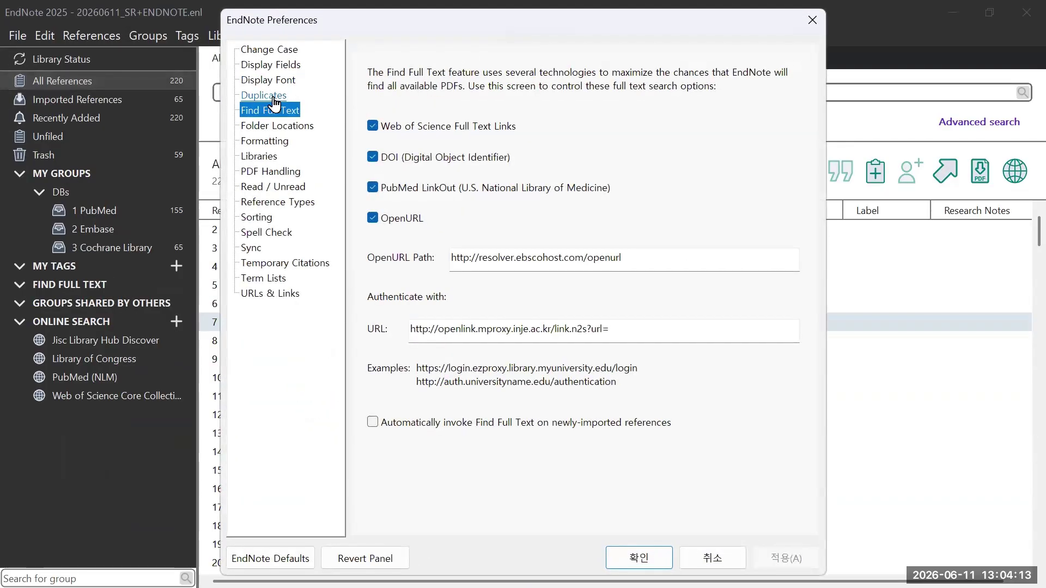
left_click(272, 96)
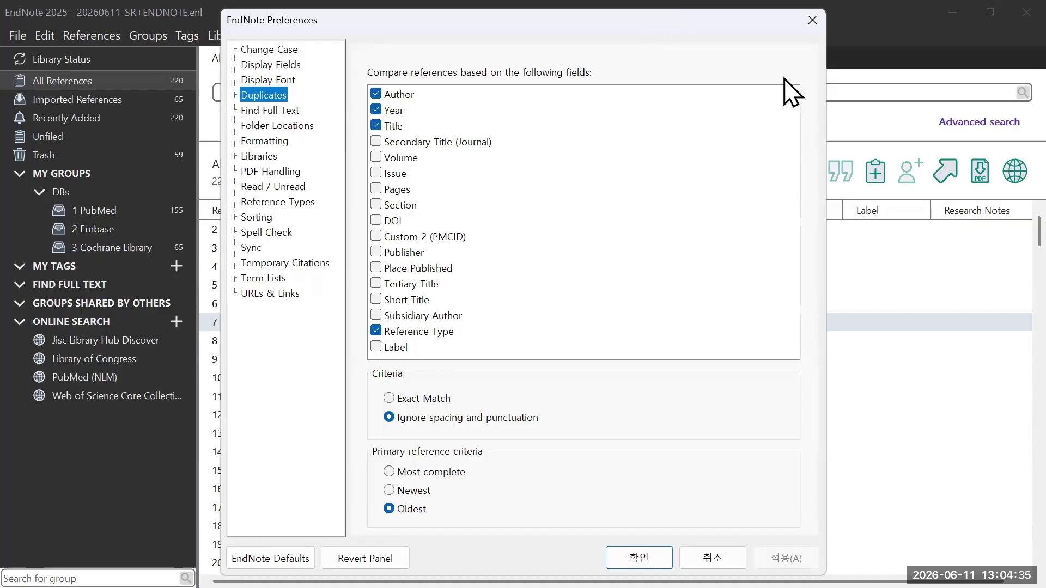
left_click(812, 20)
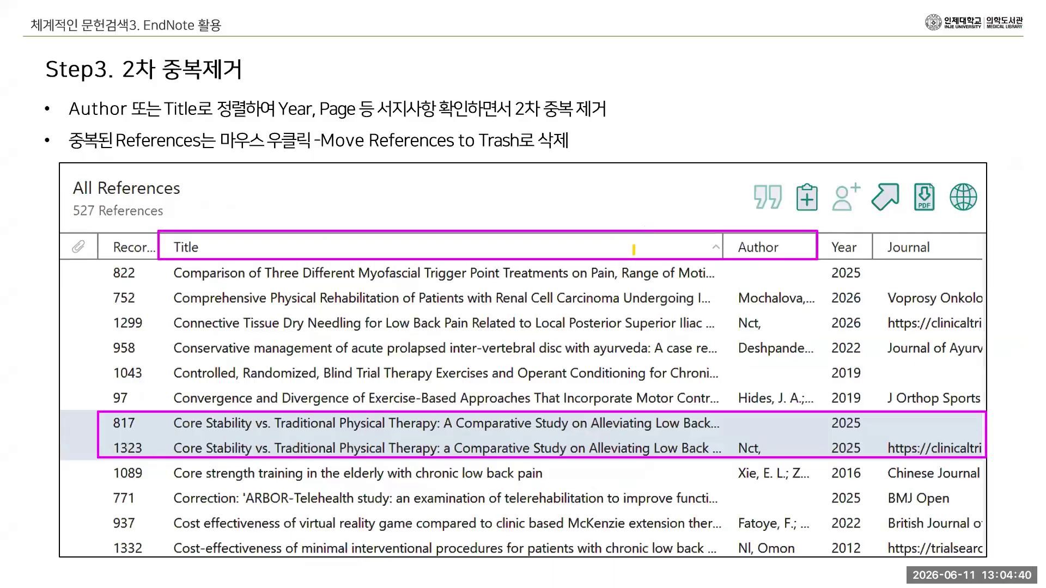
left_click_drag(125, 71, 241, 75)
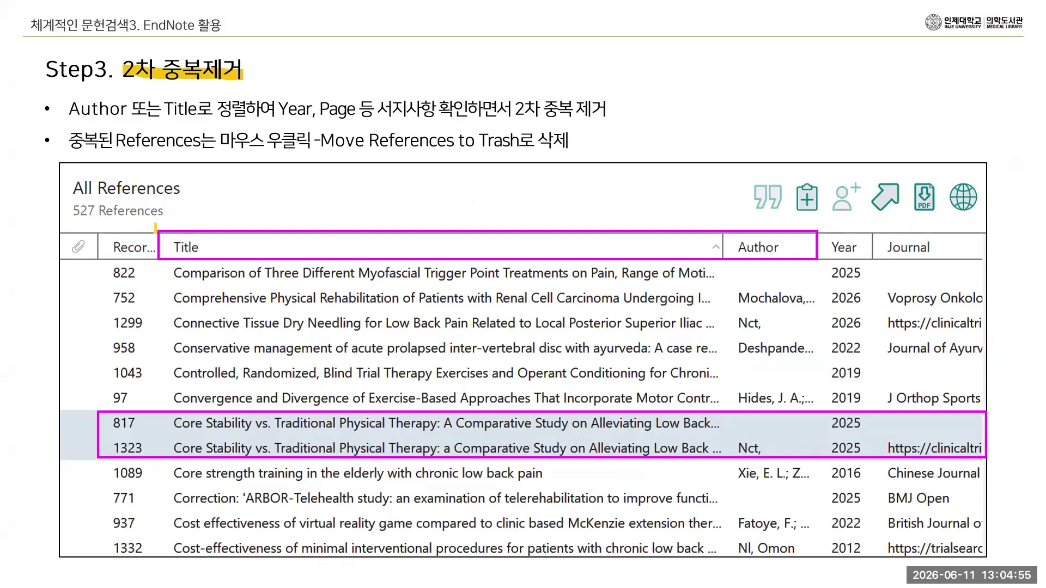
left_click_drag(79, 187, 186, 188)
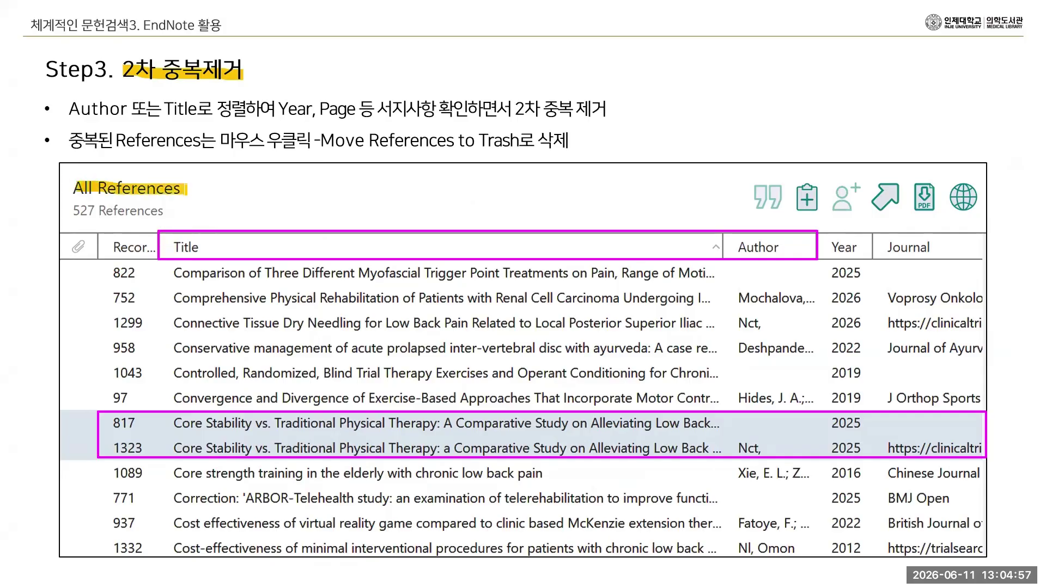
left_click_drag(171, 245, 216, 248)
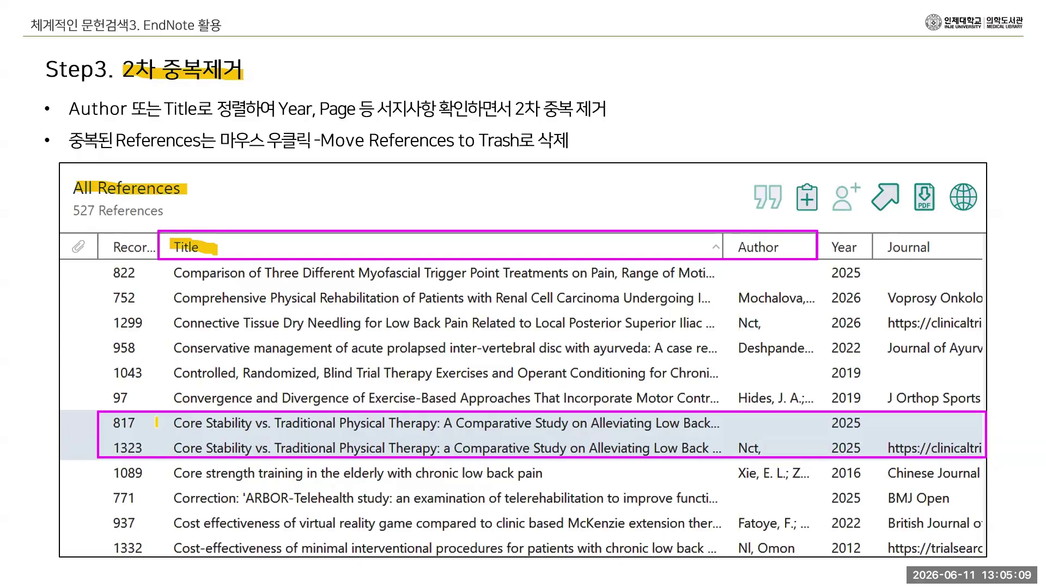
mouse_move(103, 423)
left_mouse_down()
mouse_move(151, 429)
mouse_move(146, 457)
left_mouse_up()
mouse_move(708, 417)
left_mouse_down()
mouse_move(728, 431)
mouse_move(708, 464)
left_mouse_up()
mouse_move(774, 259)
left_mouse_down()
mouse_move(755, 216)
mouse_move(771, 231)
mouse_move(771, 265)
left_mouse_up()
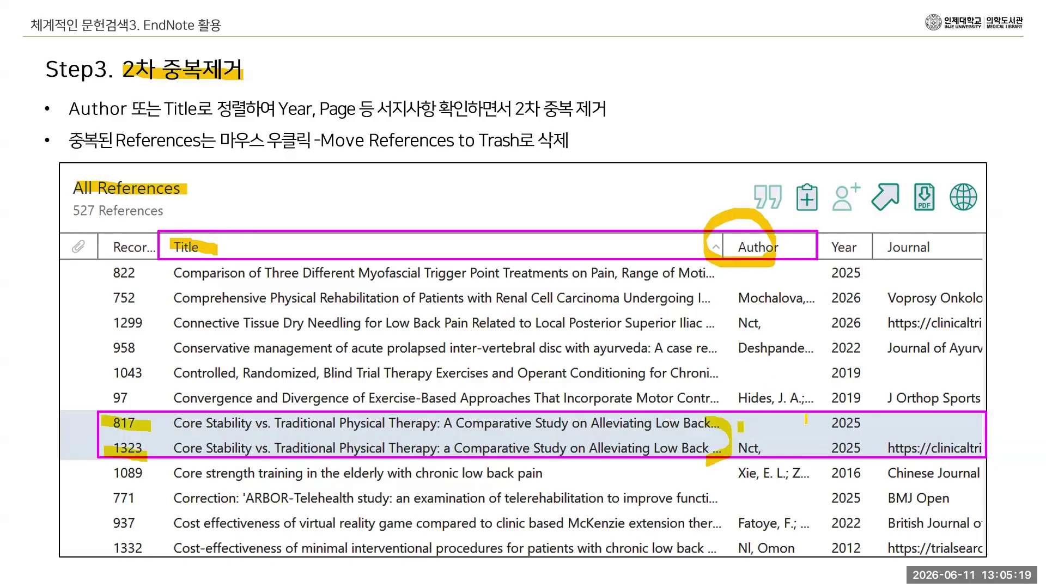
left_click_drag(740, 429, 813, 418)
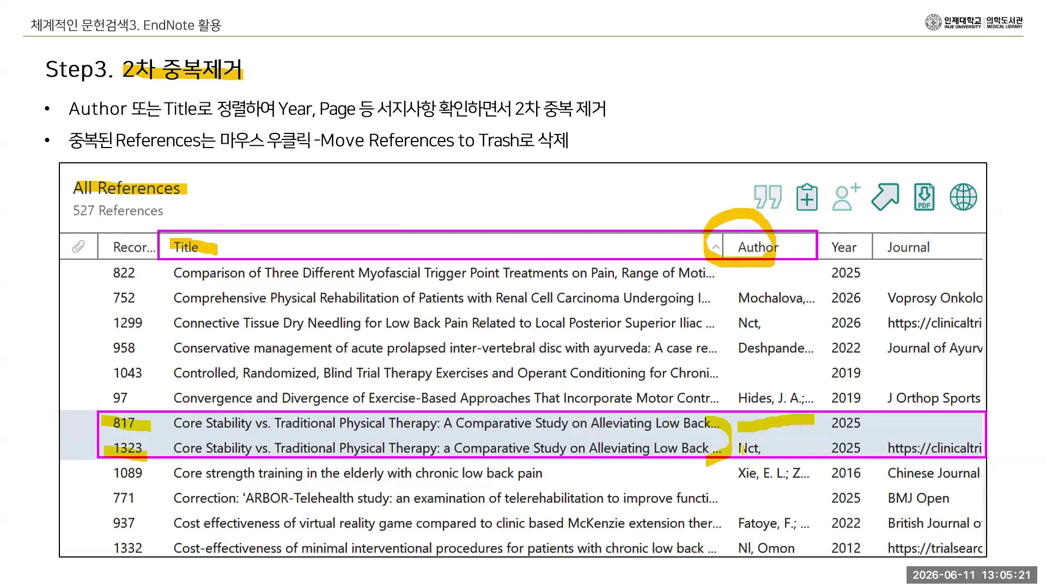
left_click_drag(741, 449, 798, 448)
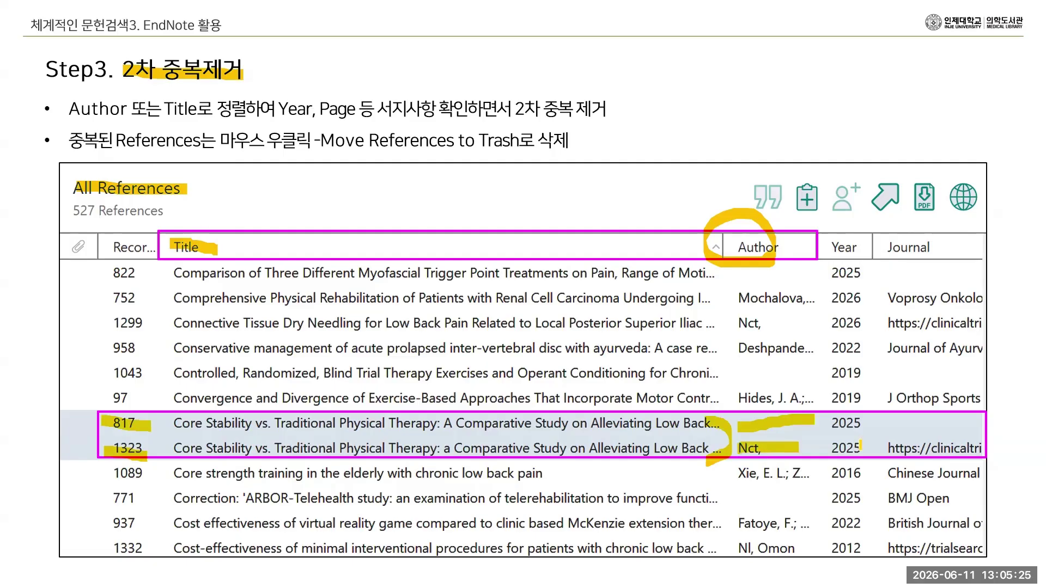
left_click_drag(629, 391, 583, 431)
left_click_drag(649, 436, 593, 472)
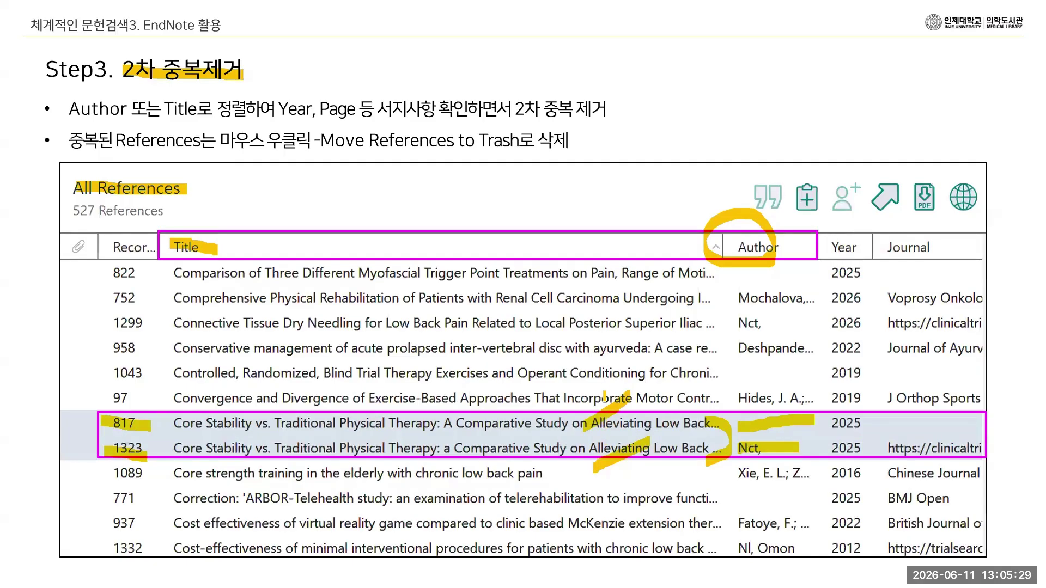